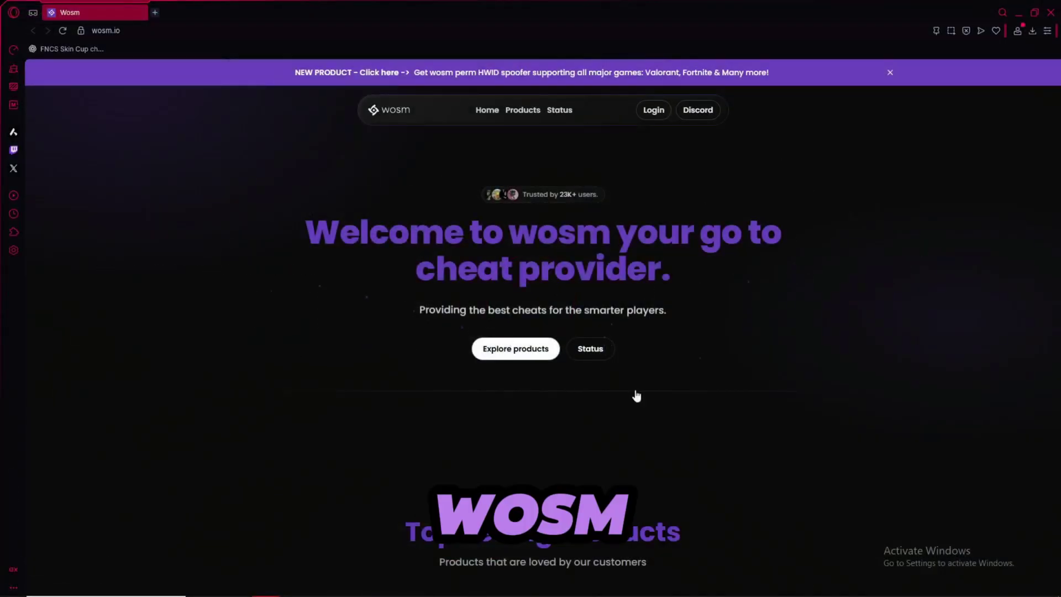
pyautogui.scroll(-6, 639, 316)
pyautogui.scroll(-2, 696, 199)
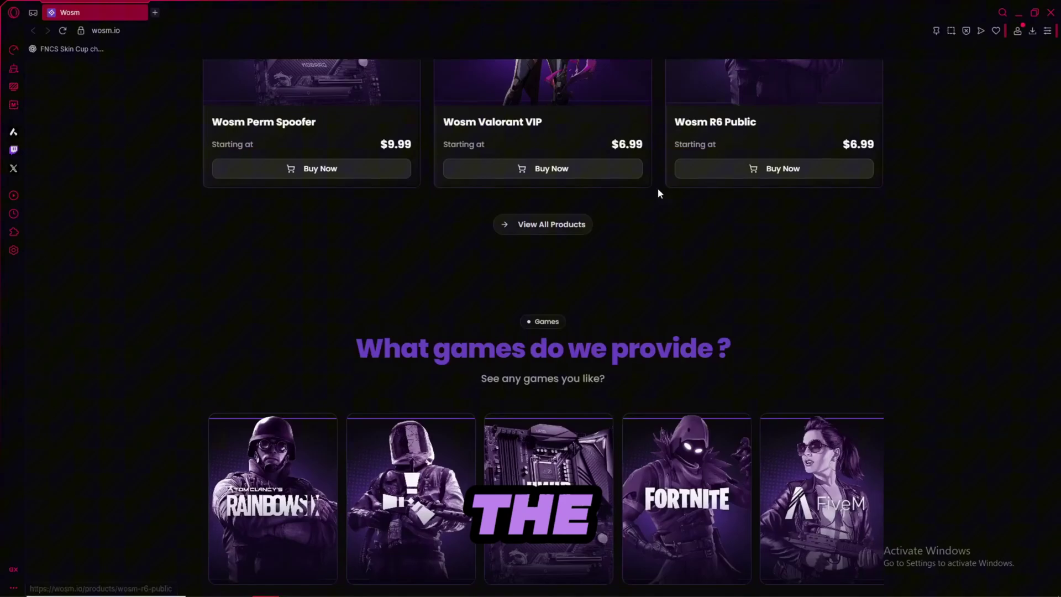
pyautogui.scroll(2, 379, 161)
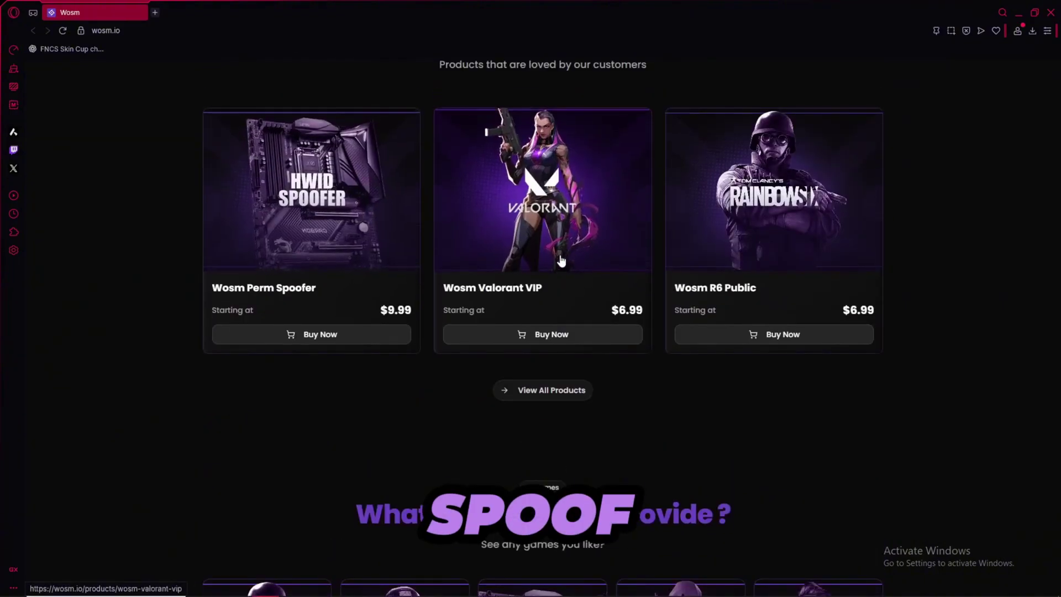
pyautogui.scroll(-5, 920, 188)
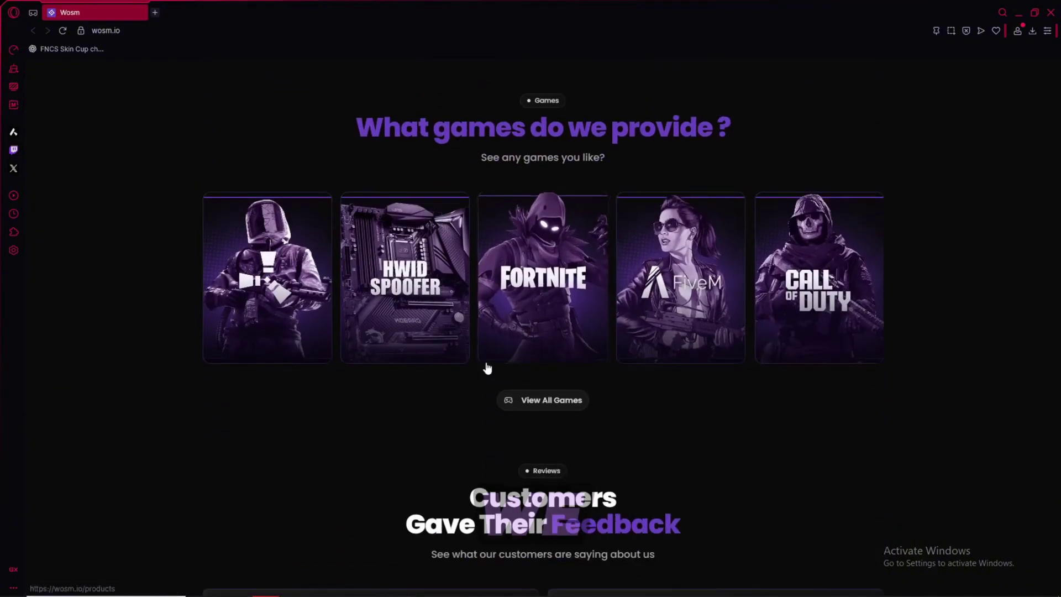
pyautogui.scroll(-2, 497, 356)
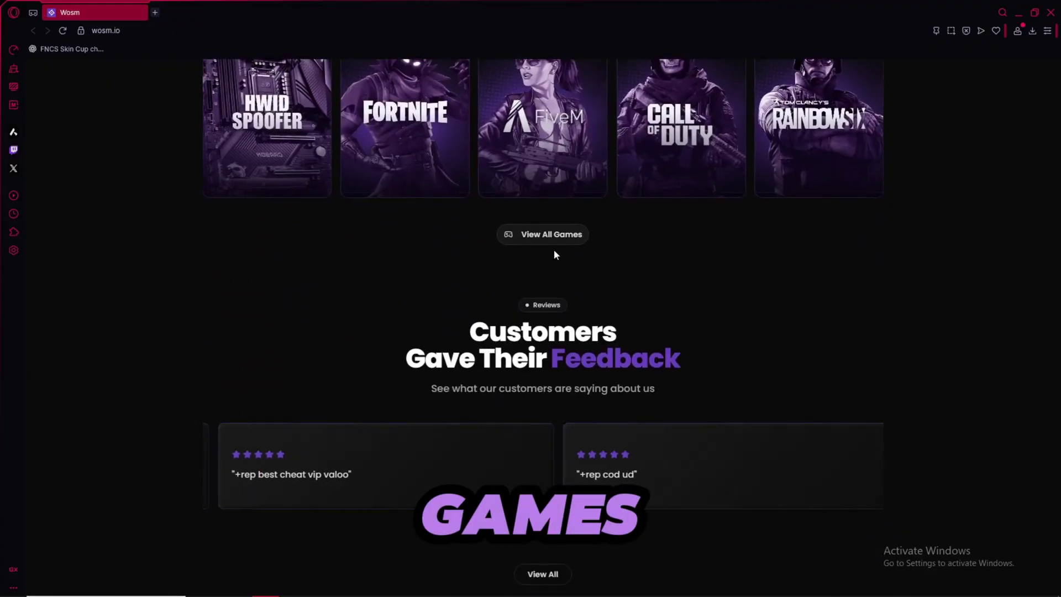
pyautogui.scroll(-1, 656, 468)
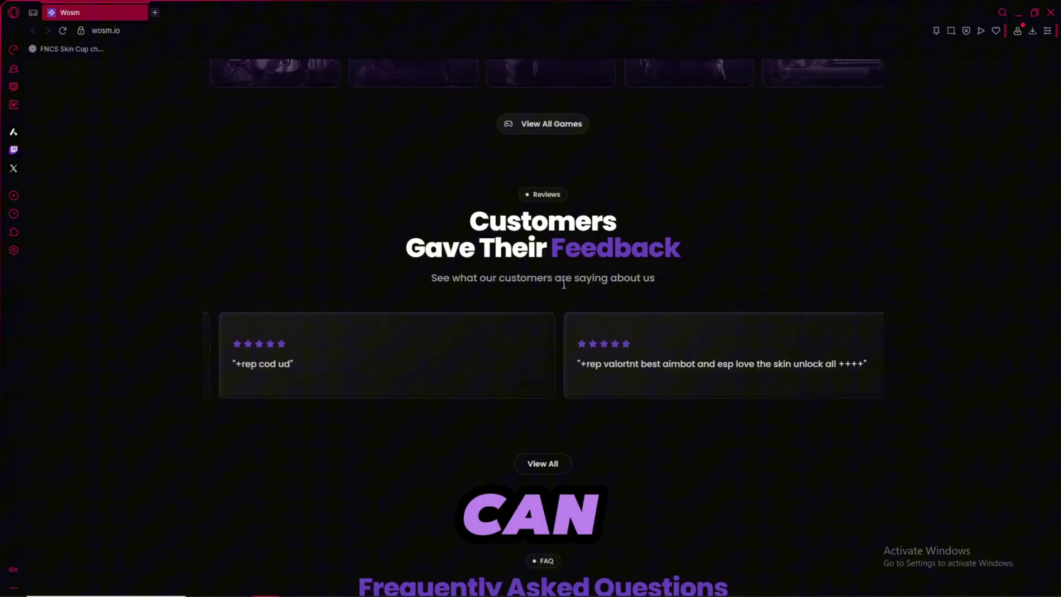
pyautogui.scroll(2, 572, 303)
pyautogui.scroll(2, 578, 305)
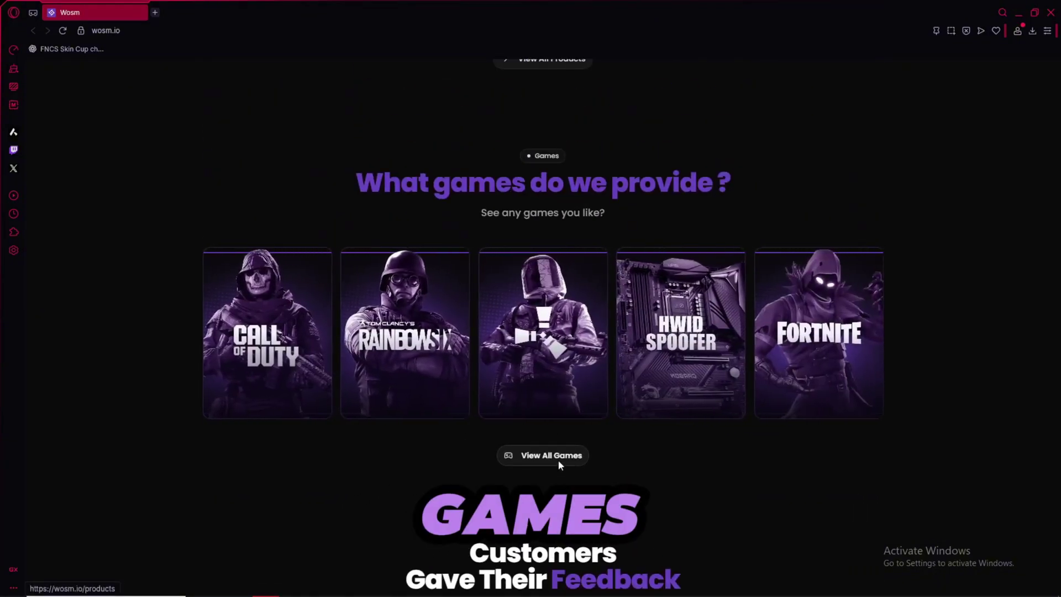
# - Go to the wosm.io/products page with 'View All Games'
pyautogui.click(560, 461)
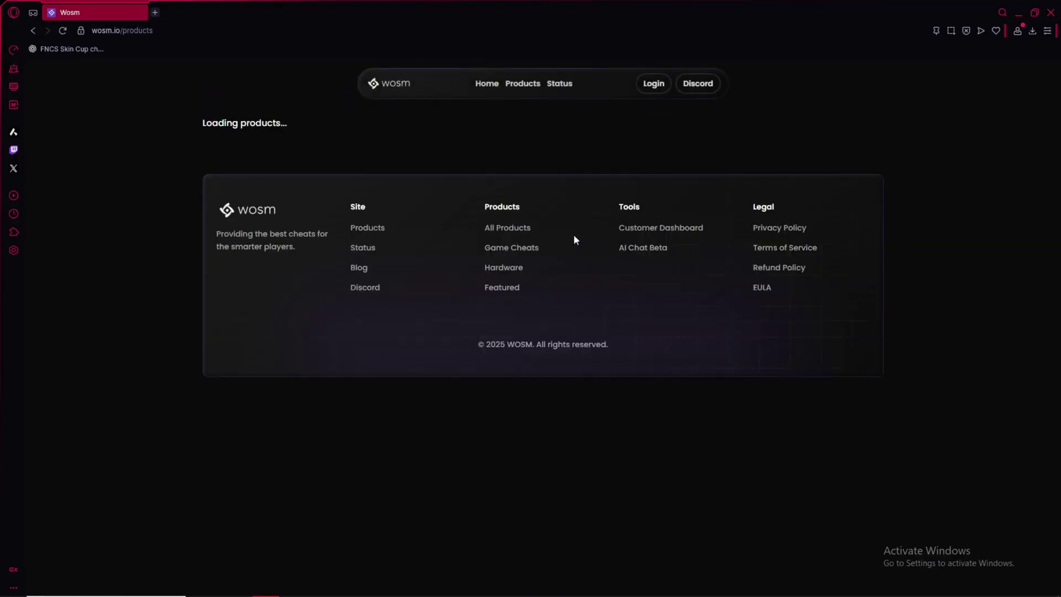
pyautogui.scroll(-10, 408, 465)
pyautogui.scroll(3, 485, 457)
pyautogui.scroll(5, 487, 452)
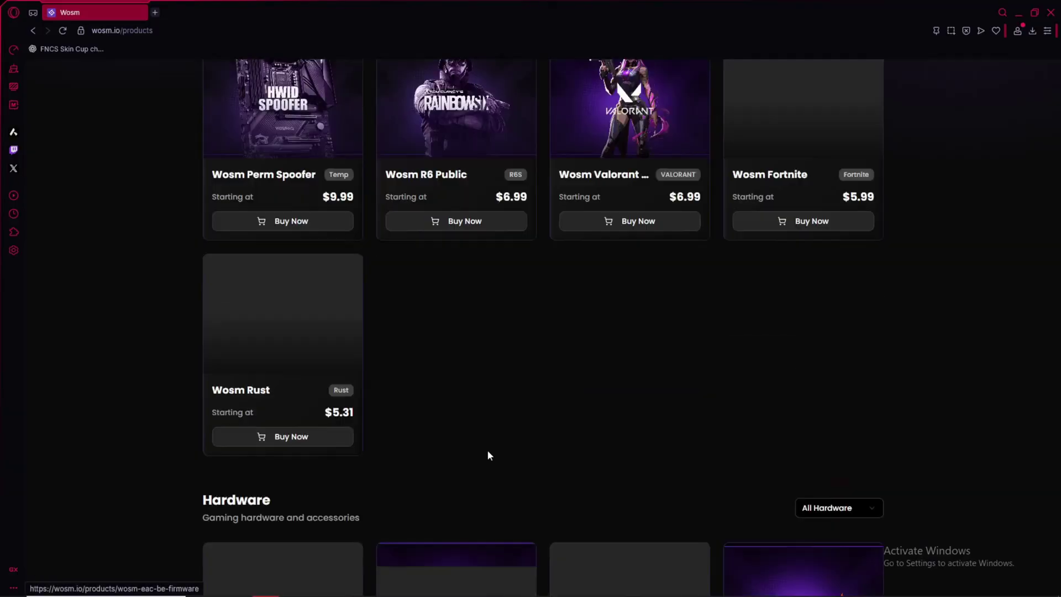
pyautogui.scroll(3, 483, 450)
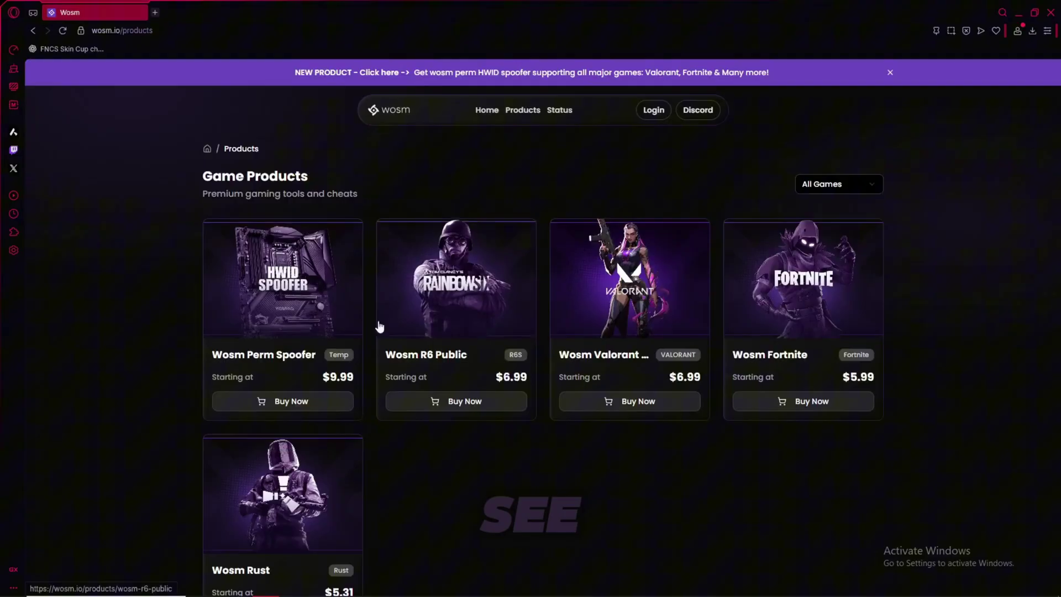
pyautogui.scroll(-1, 331, 310)
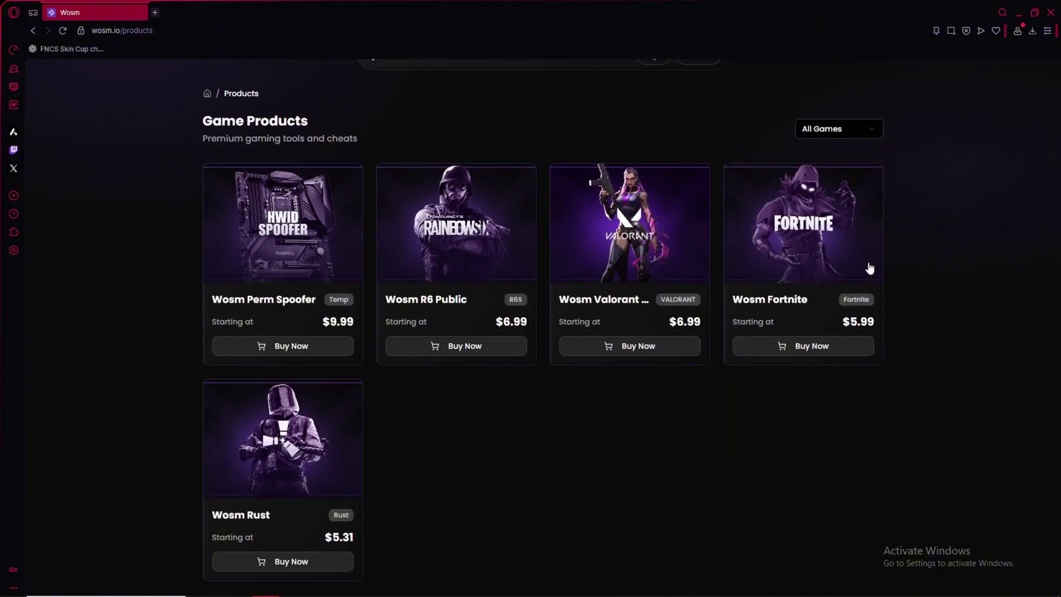
pyautogui.scroll(-4, 315, 258)
pyautogui.scroll(-4, 311, 248)
pyautogui.scroll(-2, 241, 209)
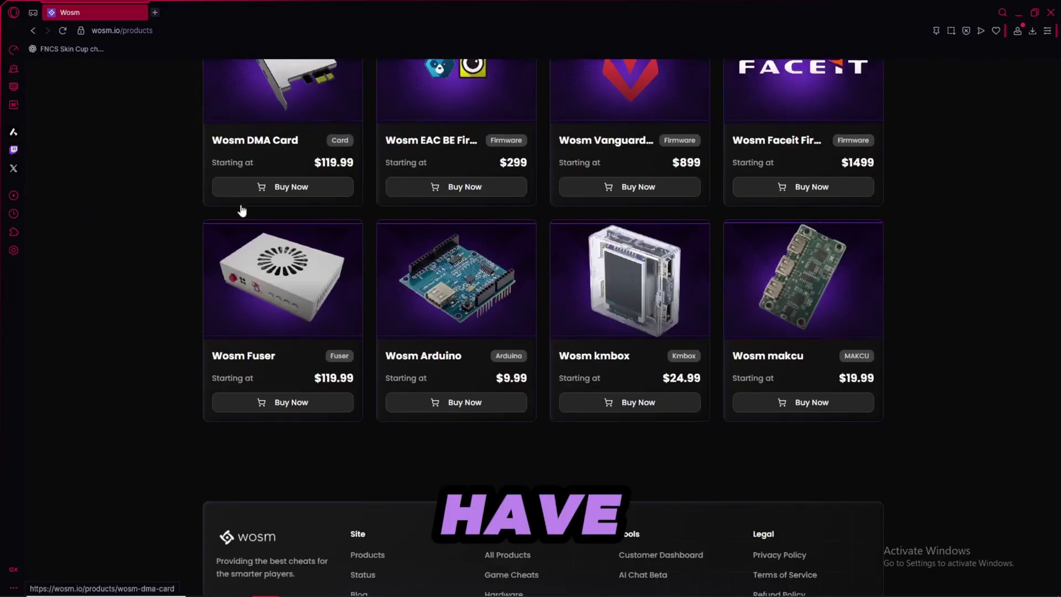
pyautogui.scroll(1, 484, 358)
pyautogui.scroll(5, 404, 393)
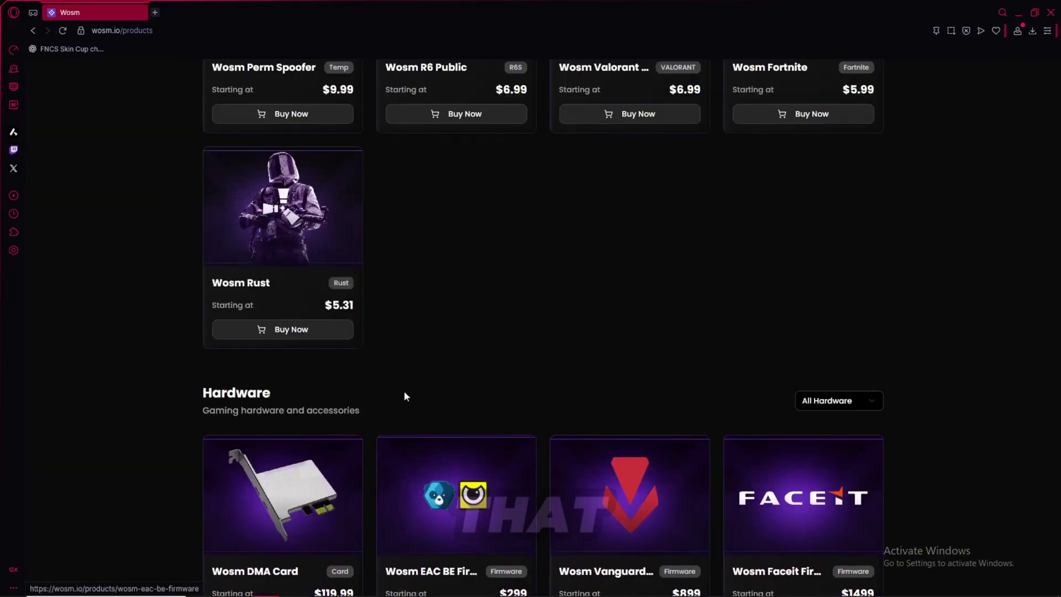
pyautogui.scroll(4, 442, 435)
pyautogui.scroll(1, 443, 434)
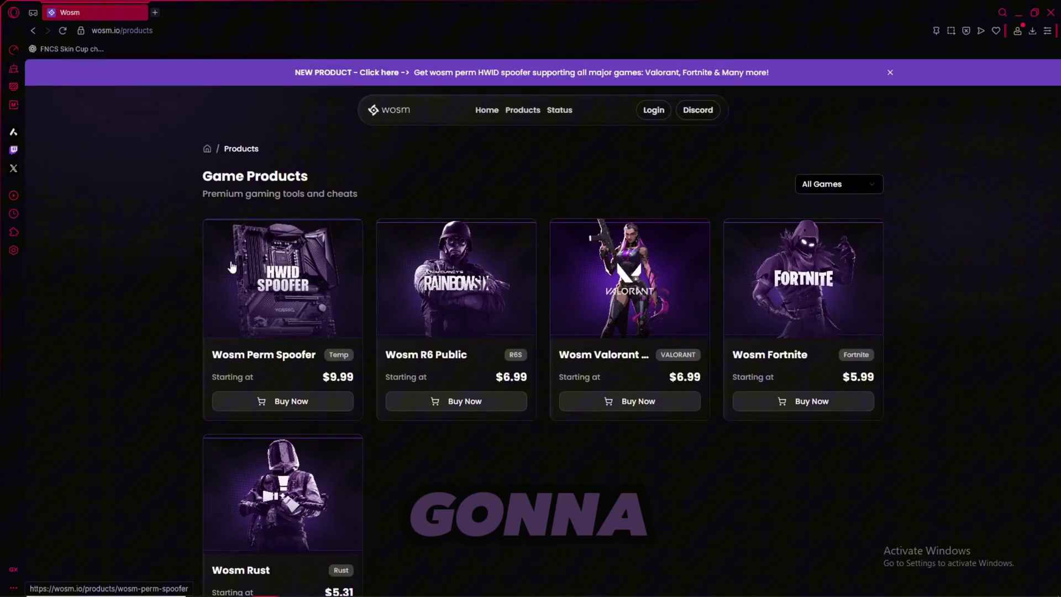
# - Open Wosm Perm Spoofer, dismiss the discount popup, and pick the $54.99 Lifetime plan
pyautogui.click(307, 402)
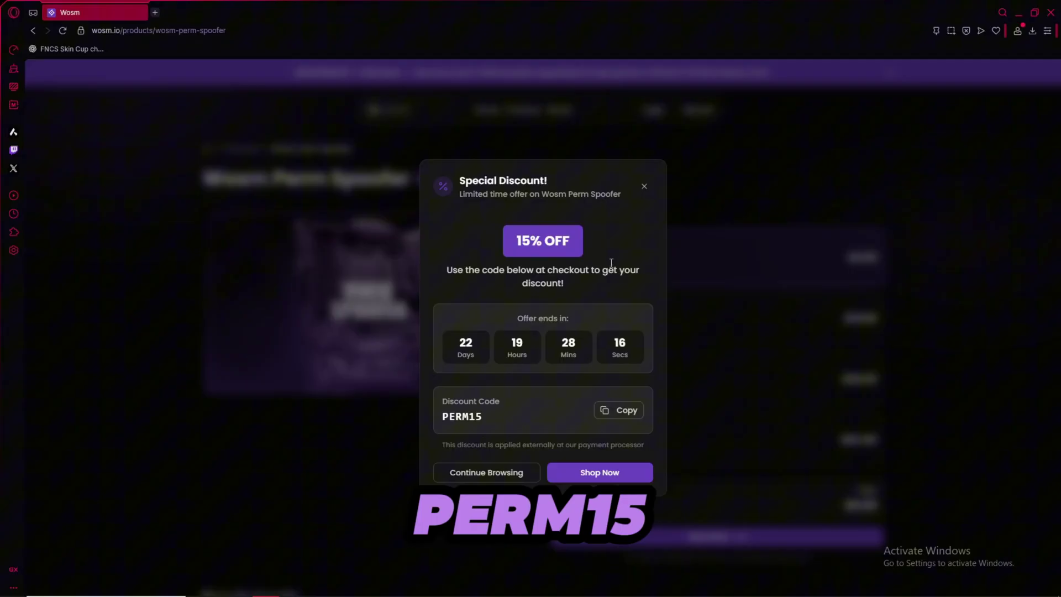
pyautogui.click(643, 185)
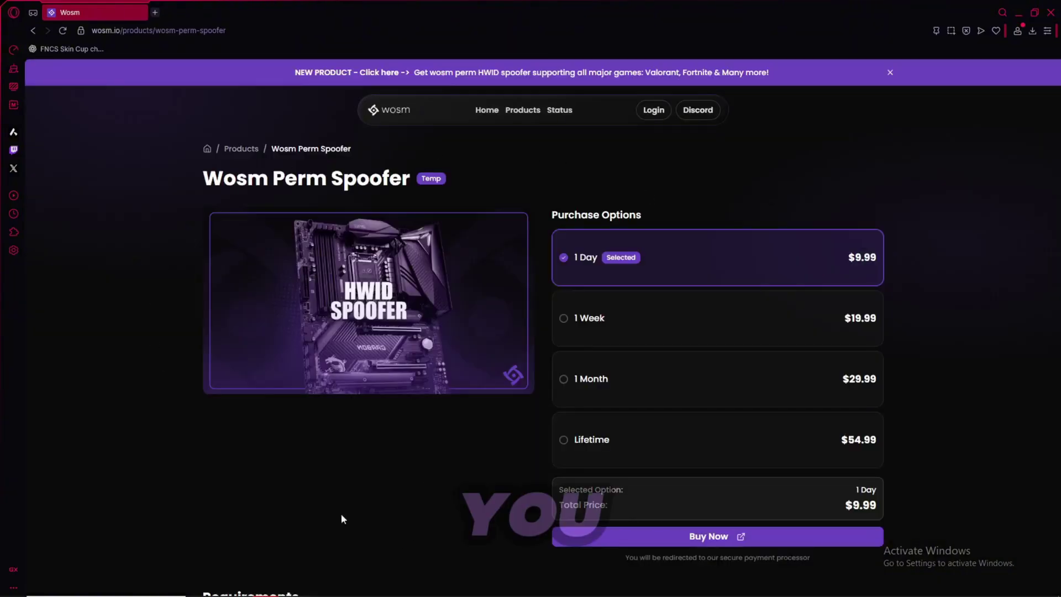
pyautogui.click(806, 343)
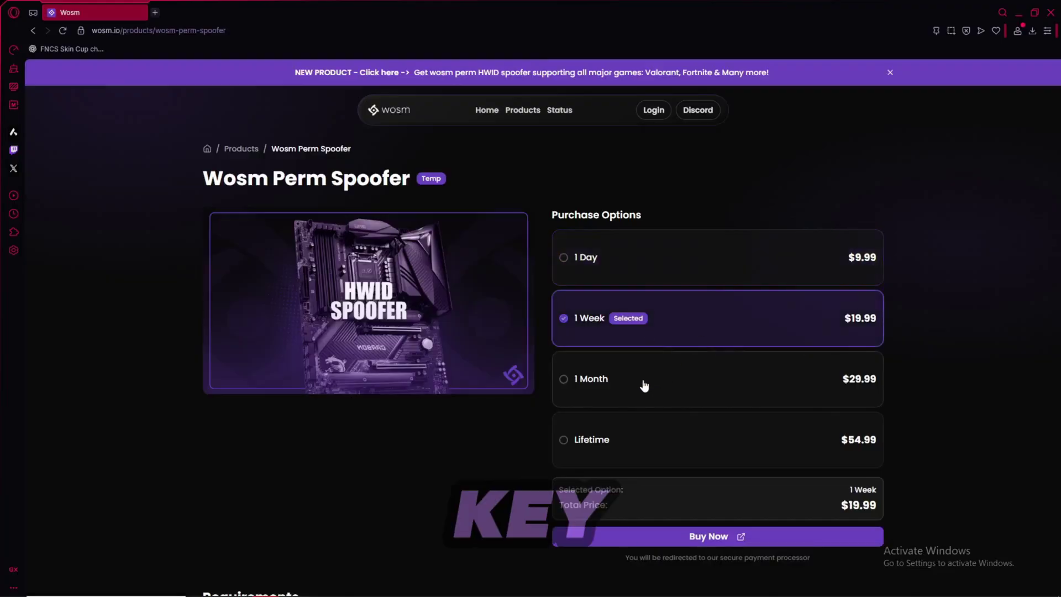
pyautogui.click(644, 386)
pyautogui.click(636, 440)
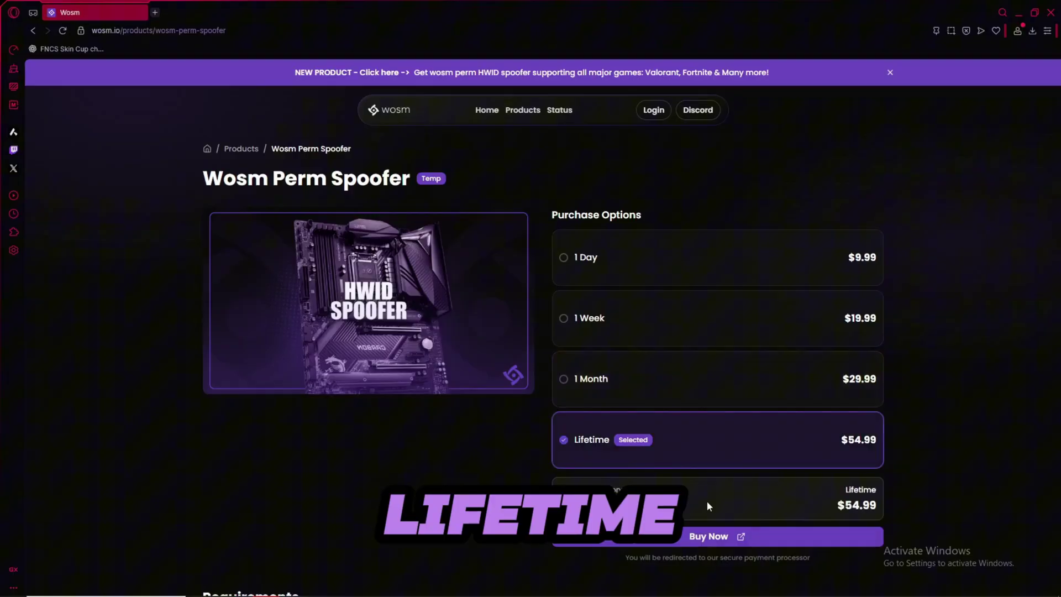
pyautogui.scroll(-2, 720, 455)
pyautogui.scroll(3, 727, 458)
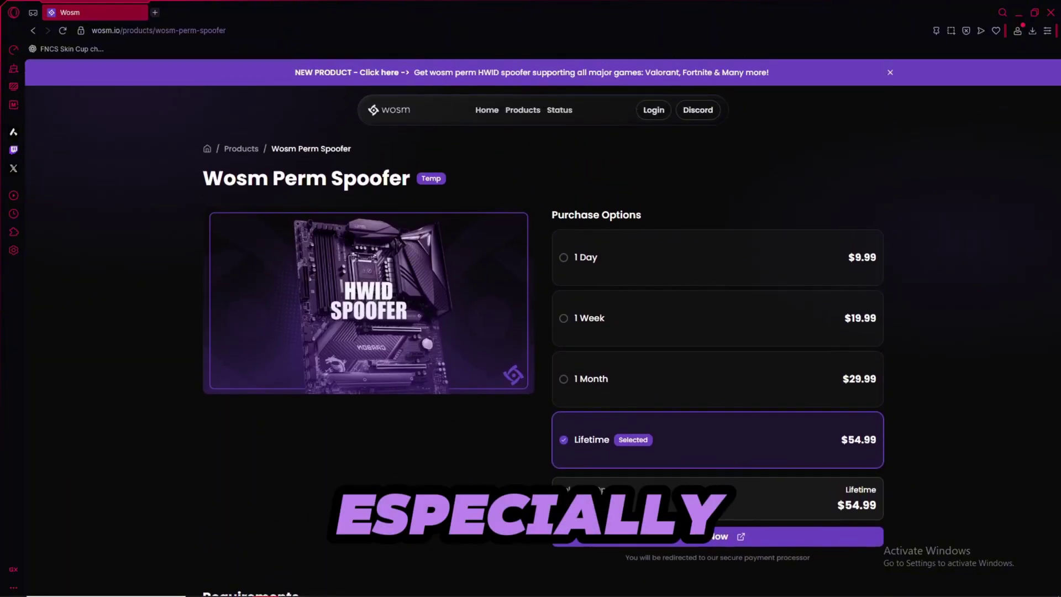
pyautogui.scroll(-2, 706, 532)
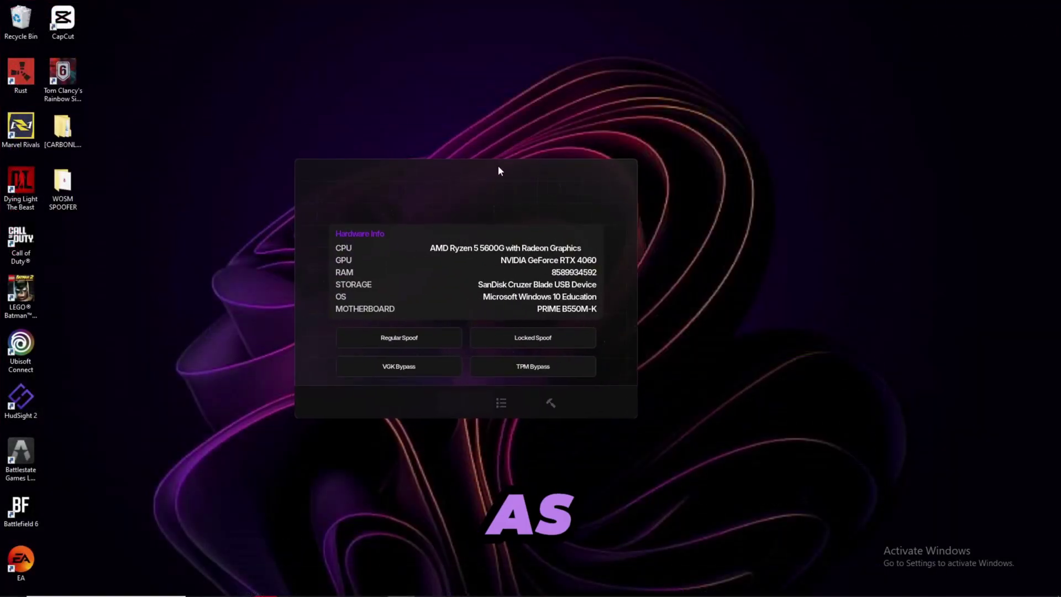
# - Drag the WOSM Spoofer hardware-info window a few pixels to the right
pyautogui.moveTo(498, 172); pyautogui.dragTo(505, 171)
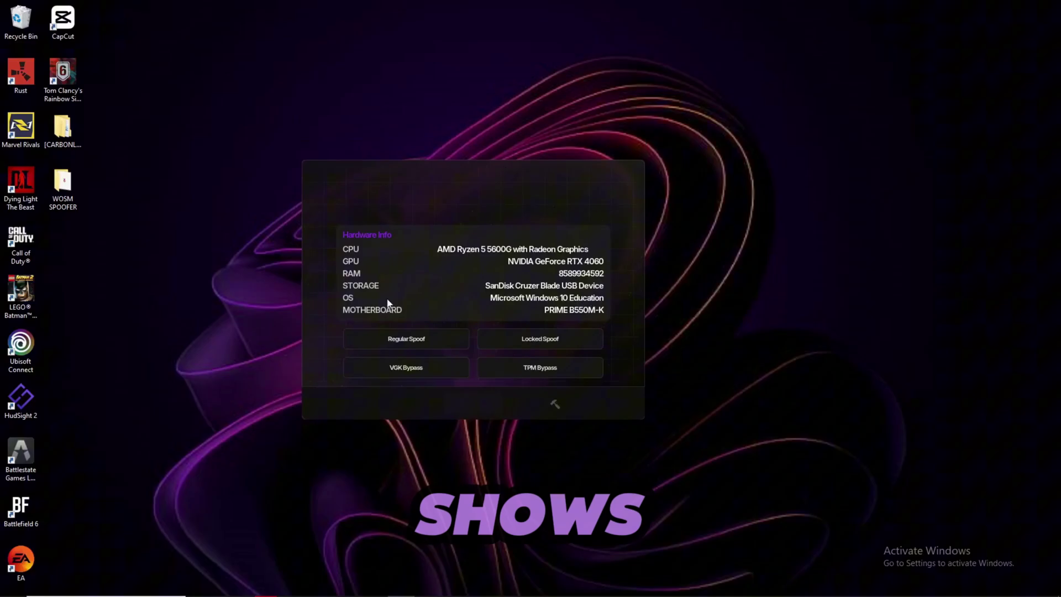